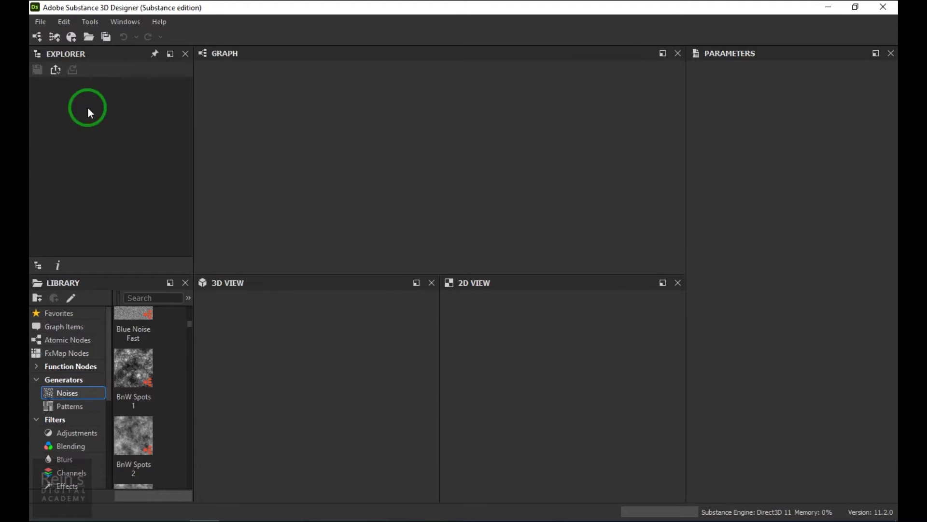
Create a new package with a Substance_graph from the Metallic Roughness template at 2048 px.
left_click(42, 20)
mouse_move(63, 36)
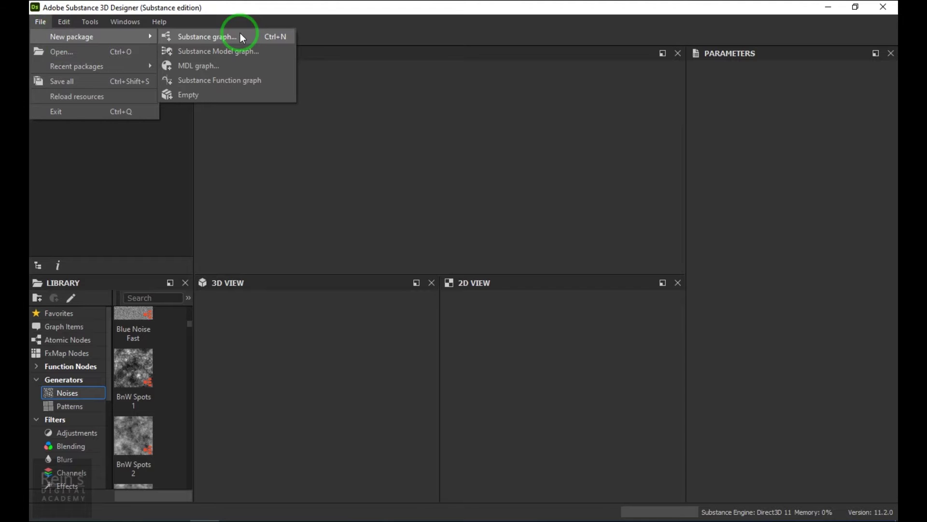
left_click(240, 35)
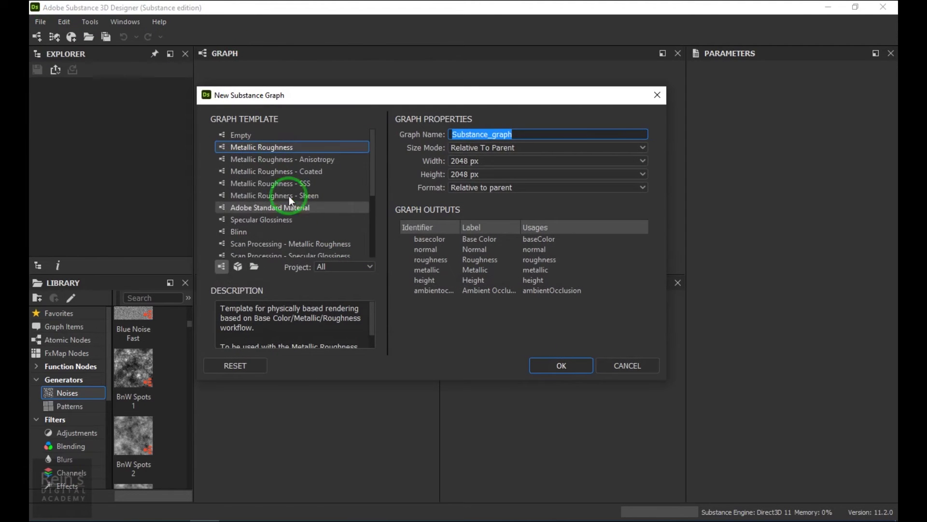
left_click(534, 364)
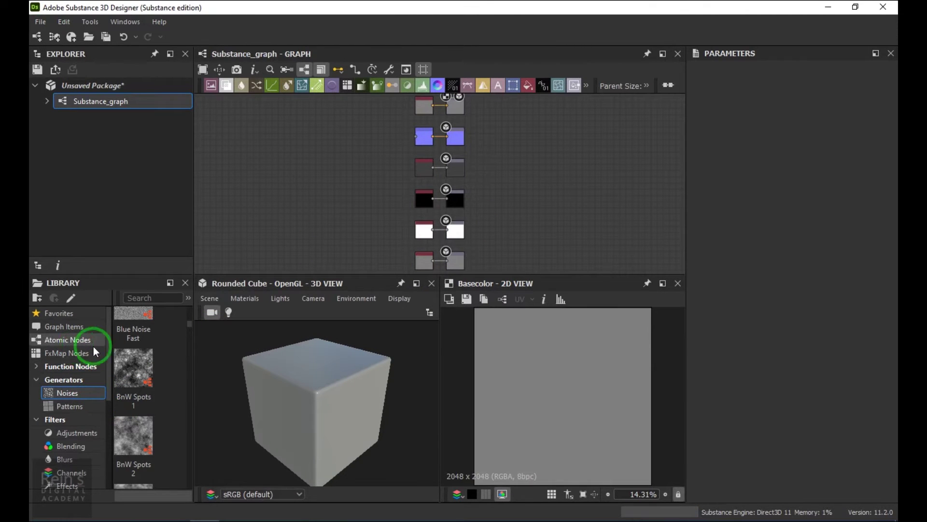
Add a Blend node from Atomic Nodes to Substance_graph, then center and zoom onto it.
left_click(68, 339)
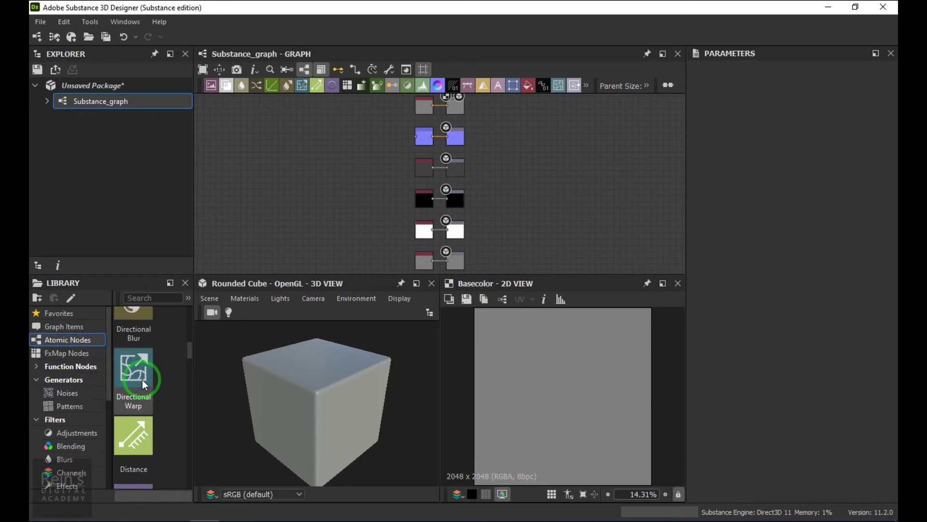
scroll(154, 384, "up", 5)
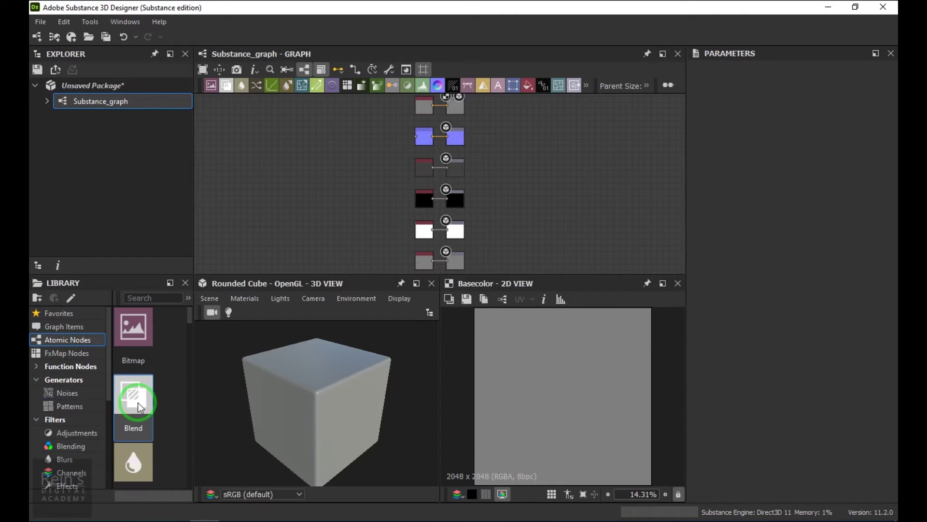
left_click_drag(137, 406, 317, 175)
middle_click_drag(315, 187, 486, 220)
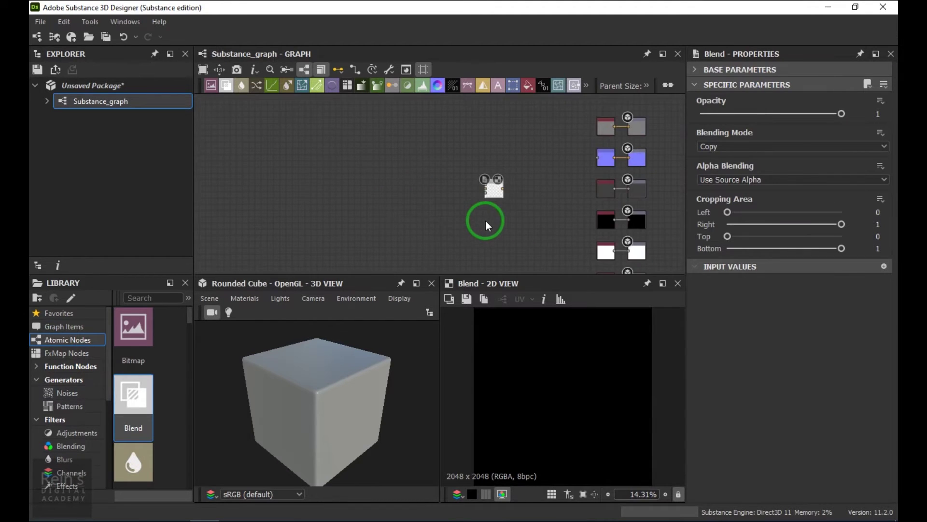
scroll(503, 219, "up", 2)
scroll(520, 159, "up", 2)
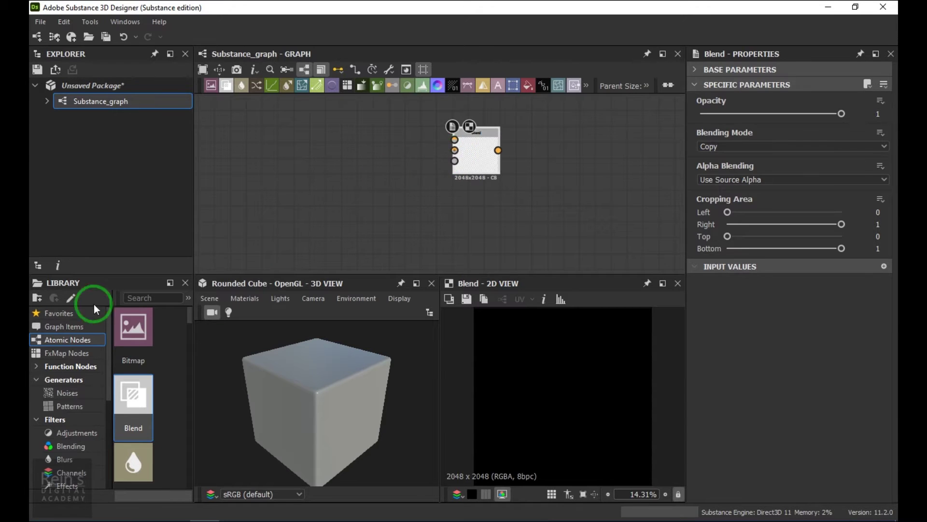
Add a Cells 3 noise node from Generators > Noises to the graph.
scroll(157, 372, "down", 5)
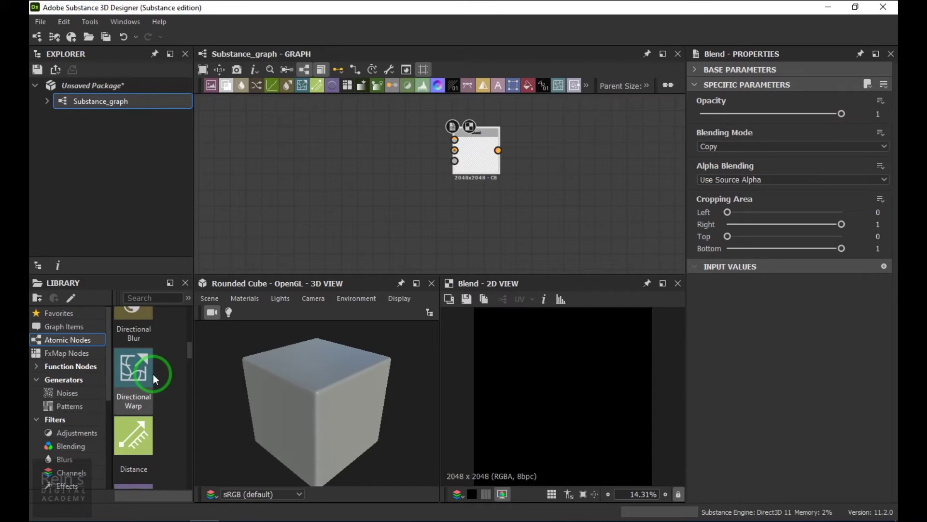
left_click(60, 394)
scroll(136, 375, "down", 6)
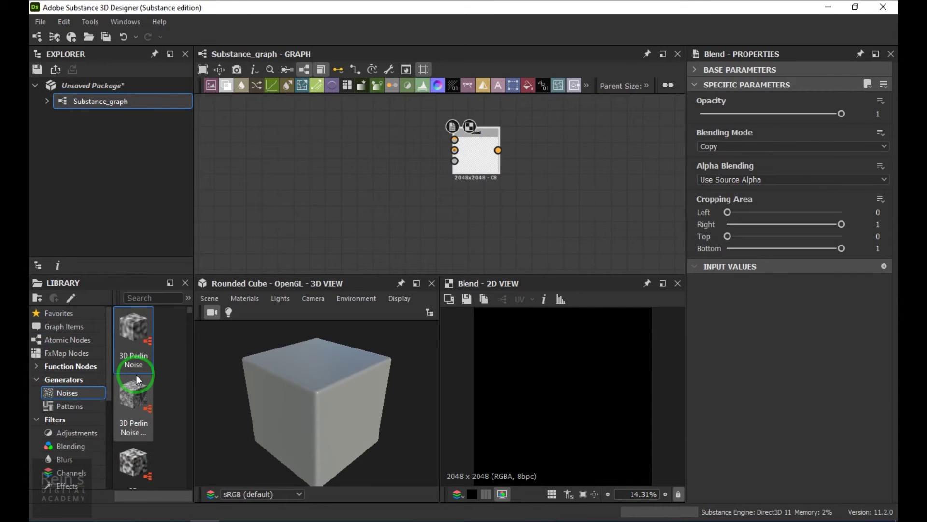
left_click_drag(137, 379, 338, 134)
Add a Clouds 2 noise node and move the Blend node down beside the noises.
scroll(125, 437, "down", 5)
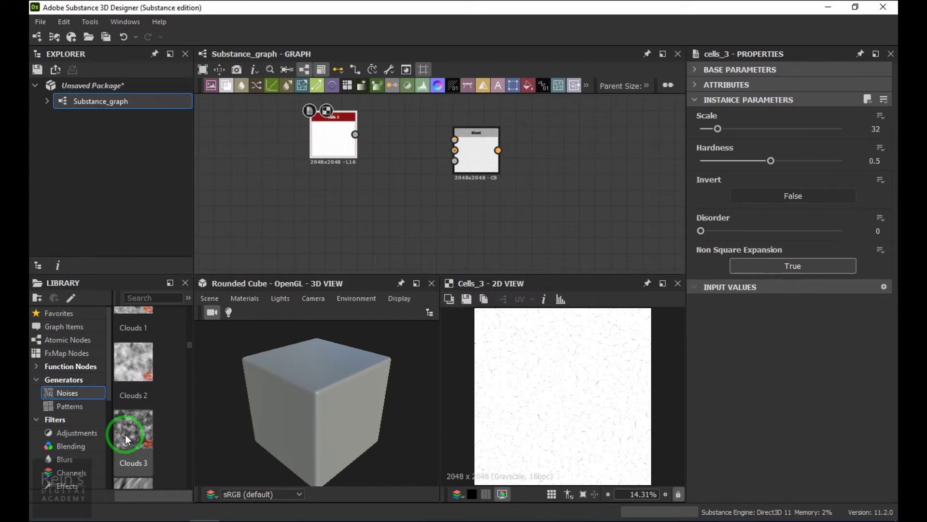
scroll(126, 434, "up", 3)
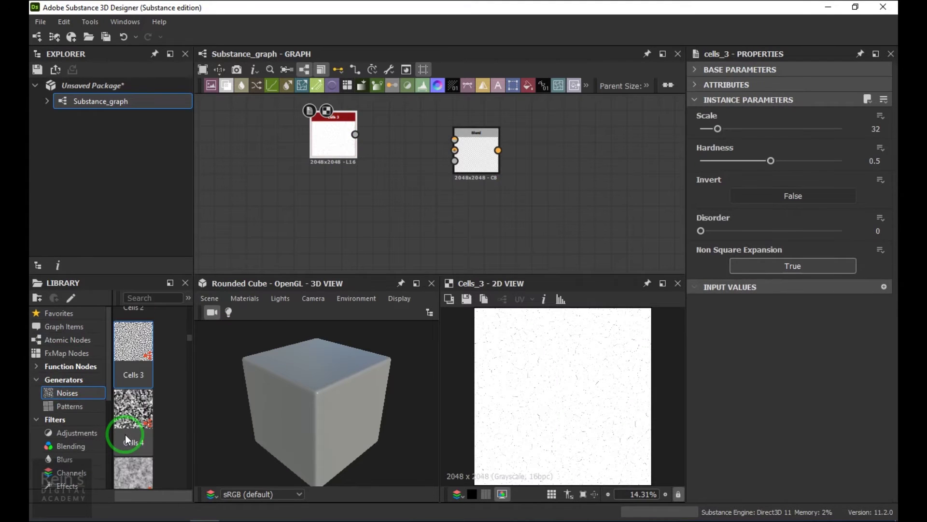
left_click_drag(130, 373, 319, 210)
left_click(347, 207)
scroll(404, 181, "up", 1)
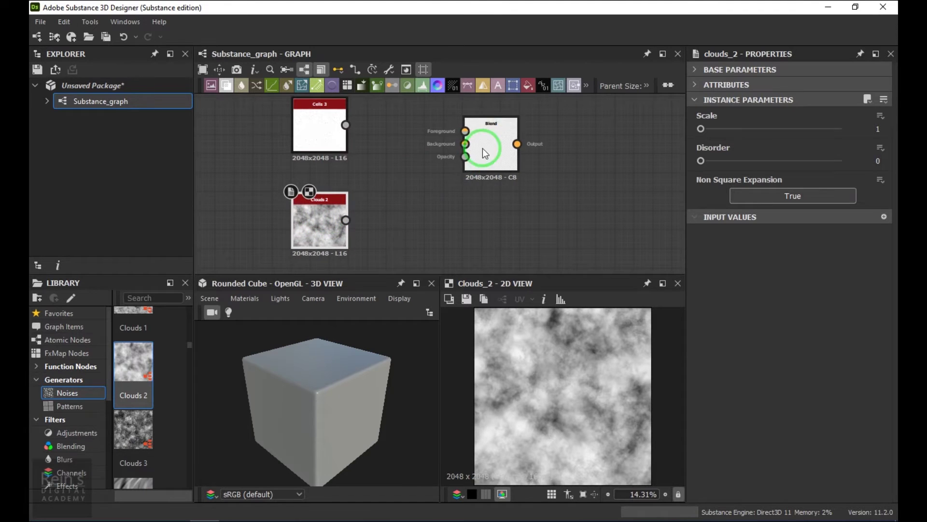
left_click_drag(482, 149, 499, 164)
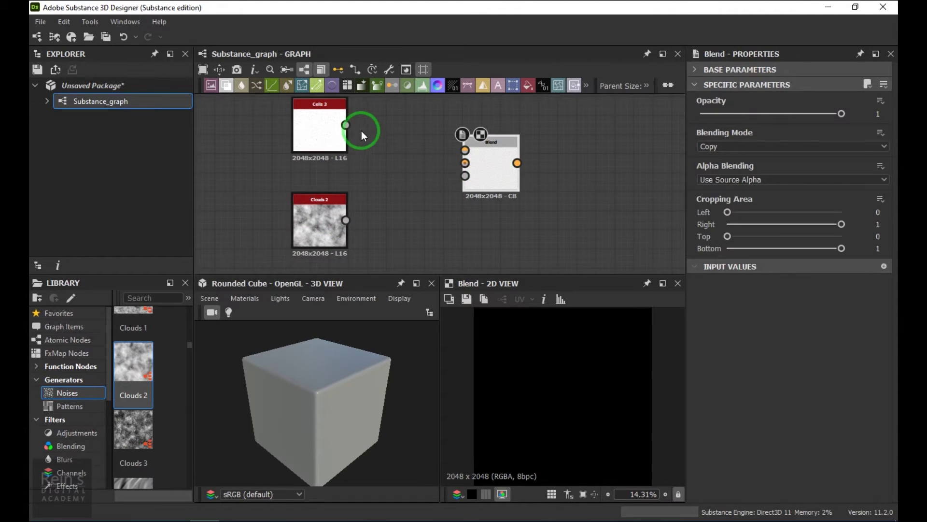
Wire Clouds 2 into Blend's foreground and Cells 3 into its background, then rearrange the noises.
left_click_drag(347, 125, 464, 163)
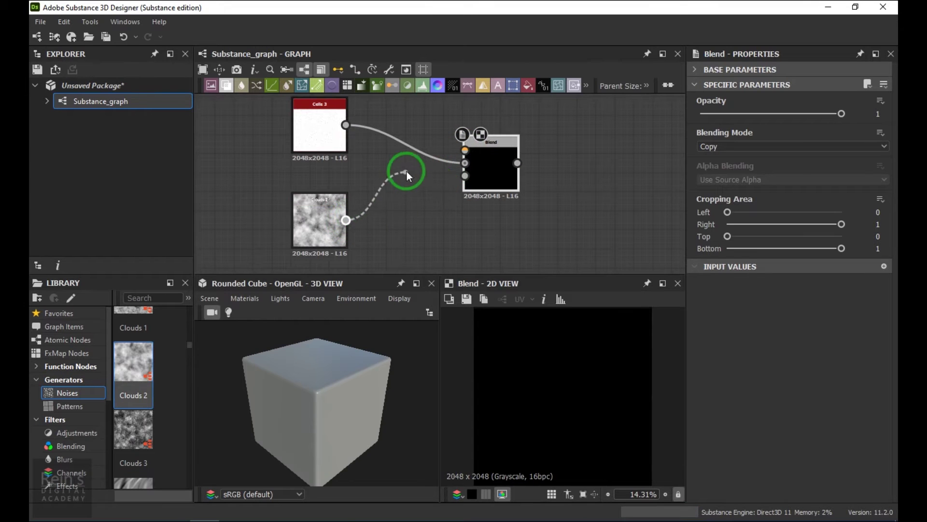
left_click_drag(433, 168, 464, 150)
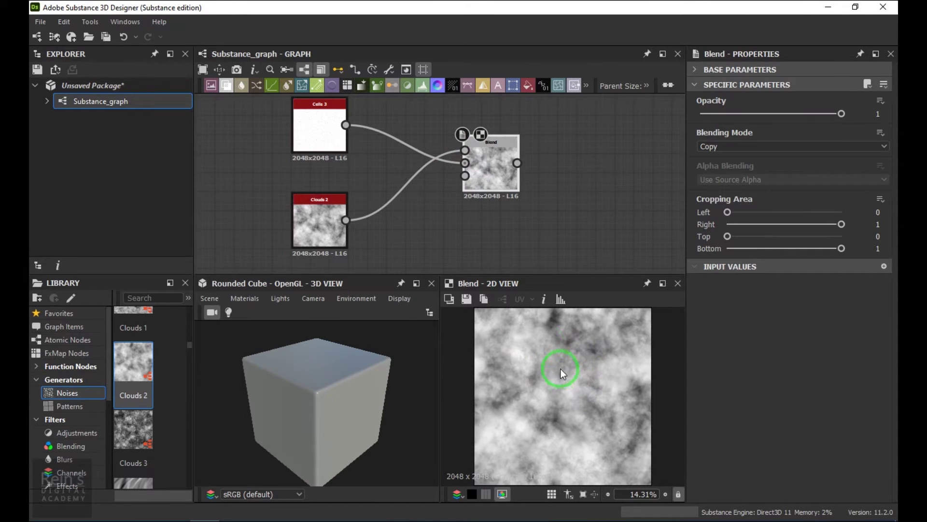
left_click_drag(322, 205, 327, 163)
left_click(321, 202)
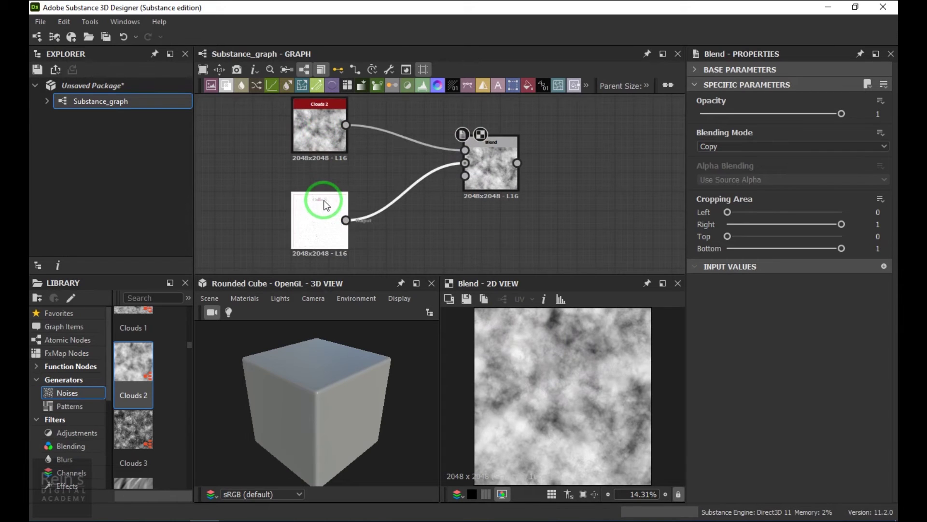
mouse_move(427, 222)
left_mouse_down()
mouse_move(426, 207)
mouse_move(422, 214)
left_mouse_up()
scroll(424, 198, "up", 1)
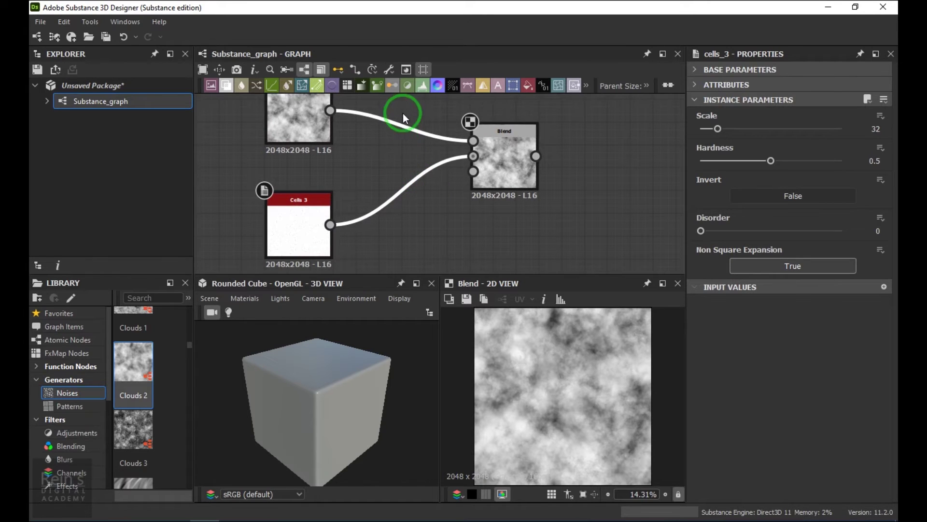
Delete Blend's input links and reconnect Clouds 2 and Cells 3 to Foreground and Background.
left_click_drag(408, 105, 425, 205)
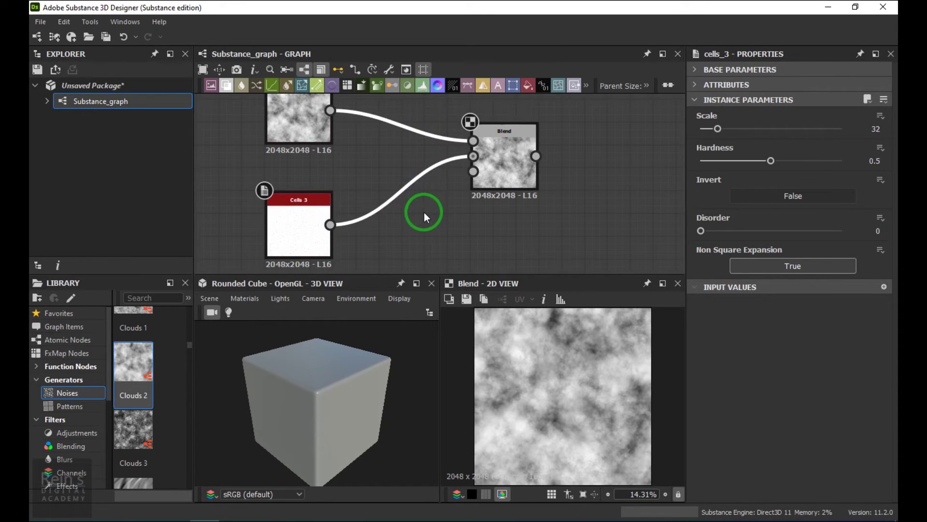
key("Delete")
left_click_drag(332, 111, 473, 156)
left_click_drag(331, 224, 474, 166)
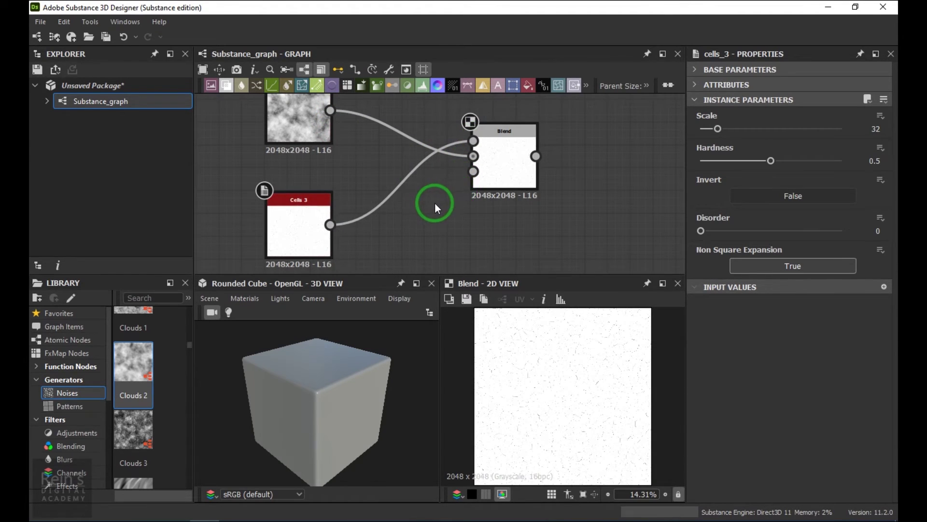
left_click_drag(407, 109, 443, 206)
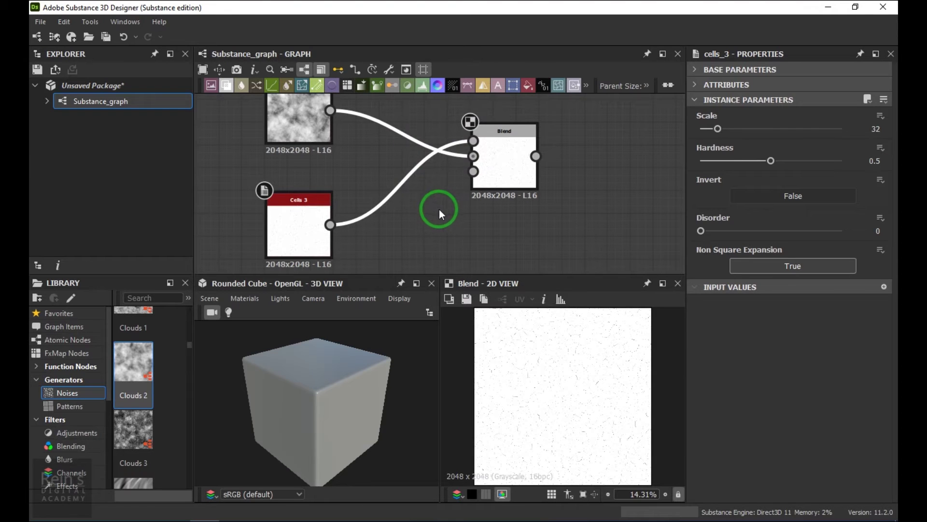
key("Delete")
left_click_drag(330, 110, 473, 155)
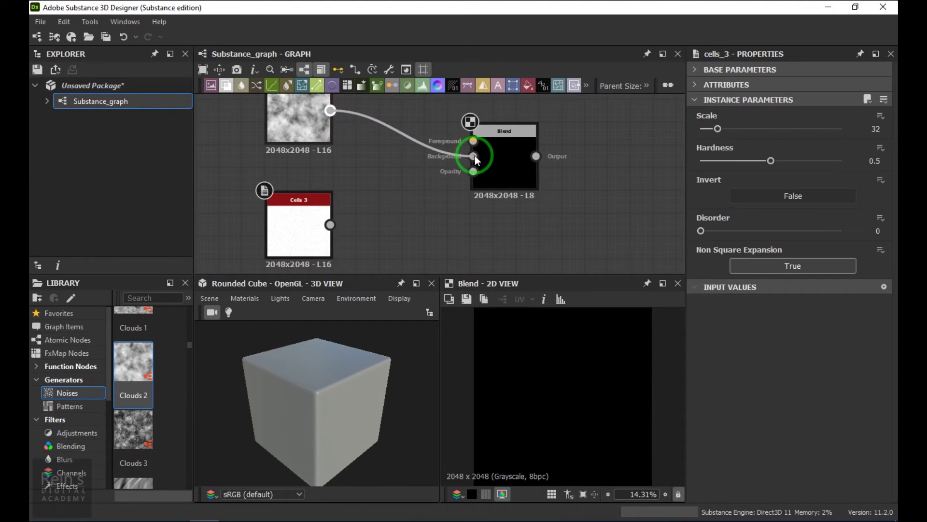
left_click_drag(330, 225, 478, 146)
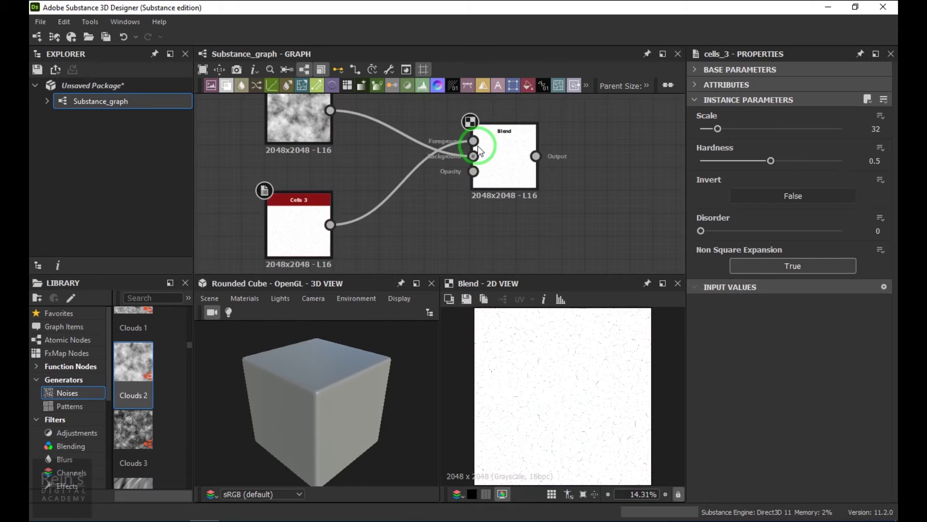
Swap Blend's inputs so Cells 3 is foreground and the output shows the cells pattern.
left_click_drag(420, 126, 437, 203)
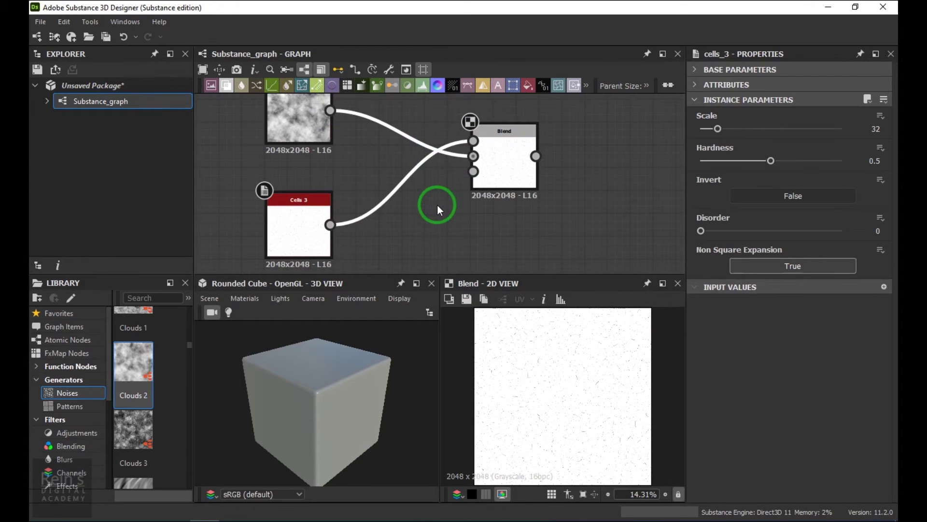
key("x")
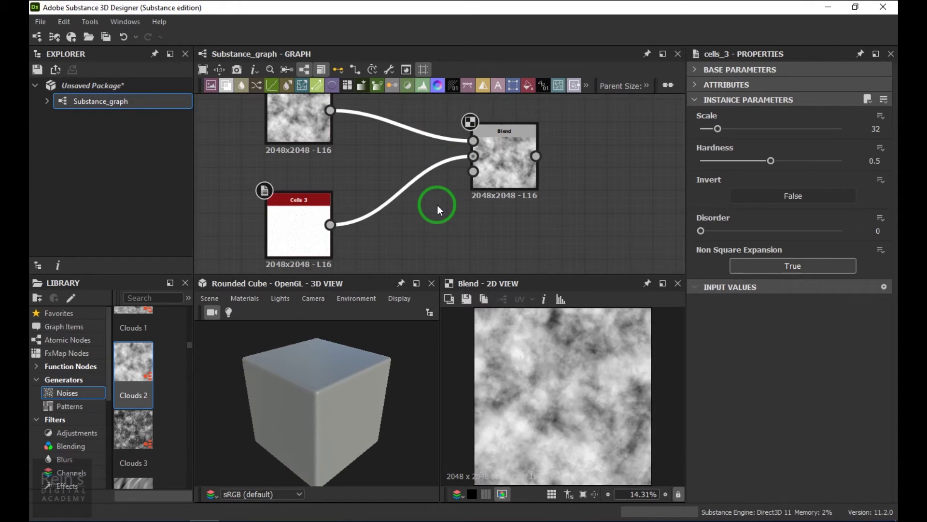
key("x")
key("x")
key("x")
key("x")
scroll(561, 396, "up", 5)
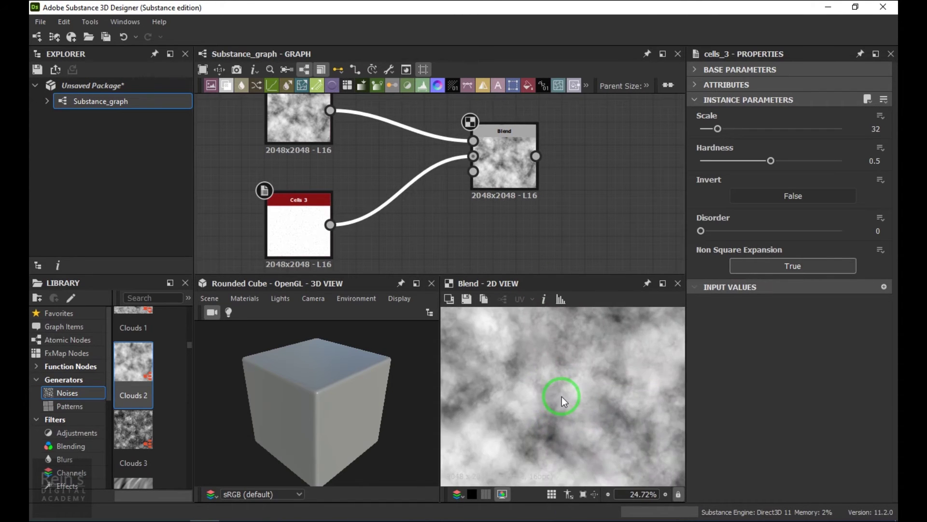
scroll(561, 396, "up", 1)
key("x")
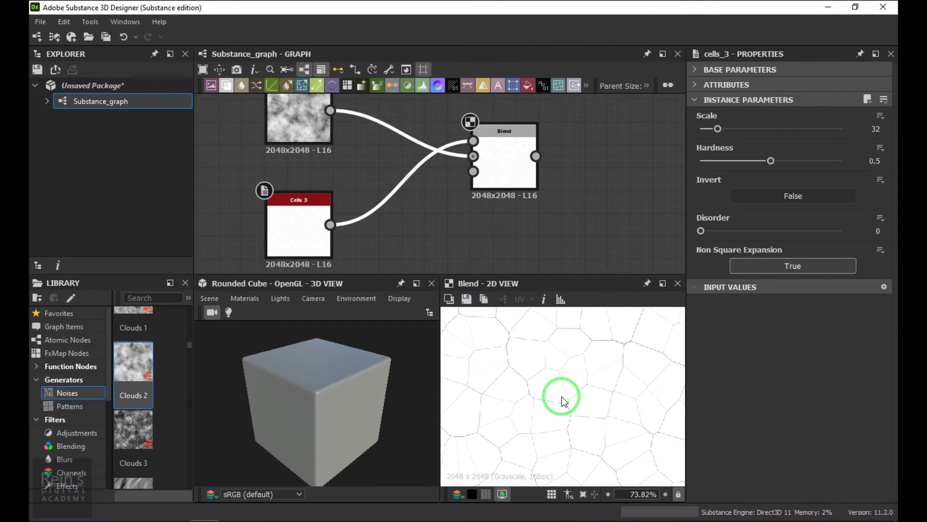
key("x")
key("x")
key("x")
key("x")
key("x")
key("x")
key("x")
key("x")
key("x")
key("x")
key("x")
key("x")
key("x")
key("x")
key("x")
key("x")
Lower the Blend node's opacity to 0.36.
left_click(497, 193)
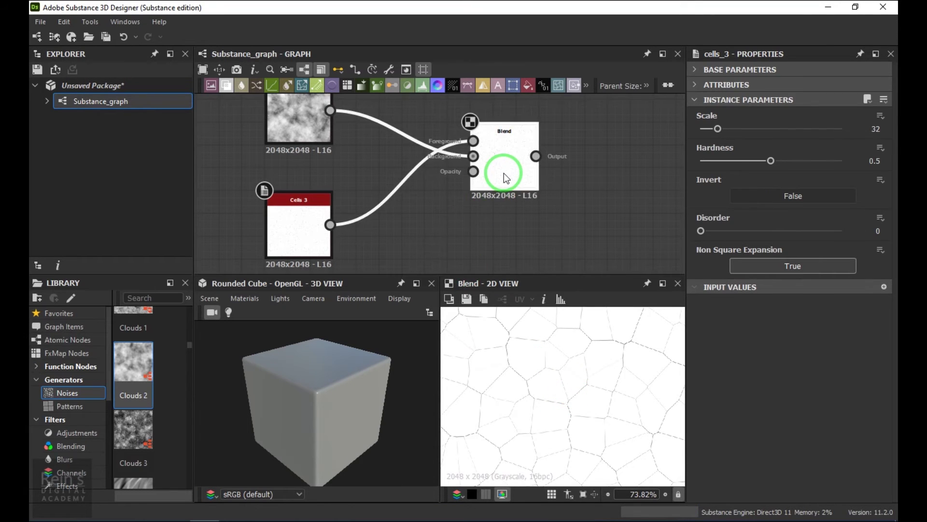
left_click(832, 115)
left_click_drag(831, 116, 890, 114)
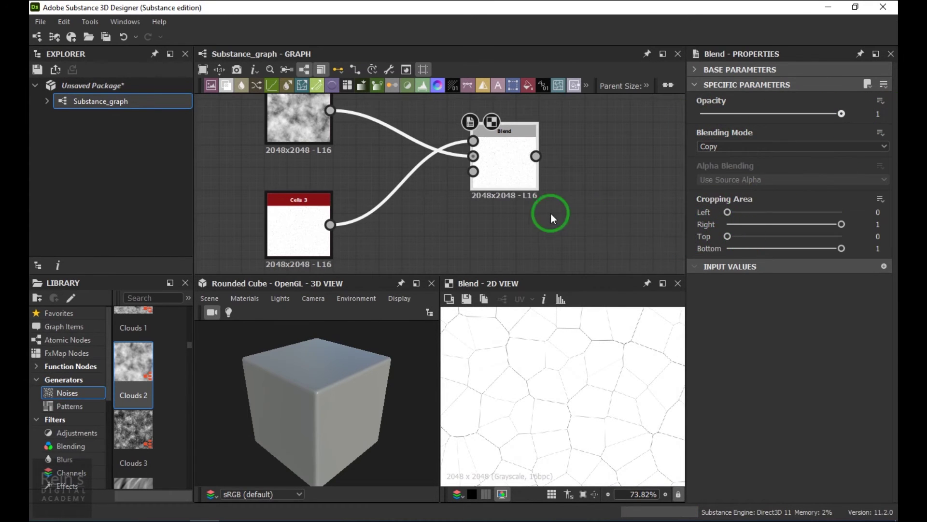
Add a Cells 1 noise node to the graph.
scroll(402, 230, "down", 2)
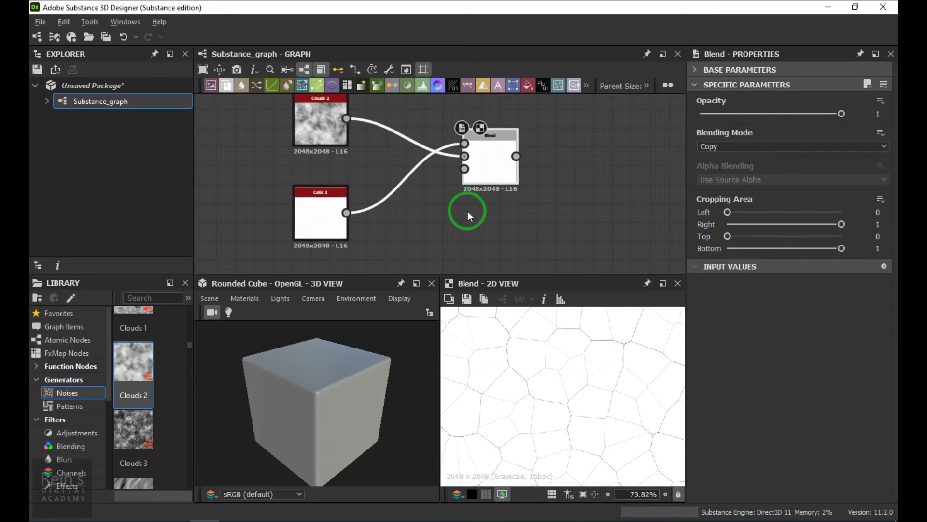
middle_click_drag(437, 217, 438, 214)
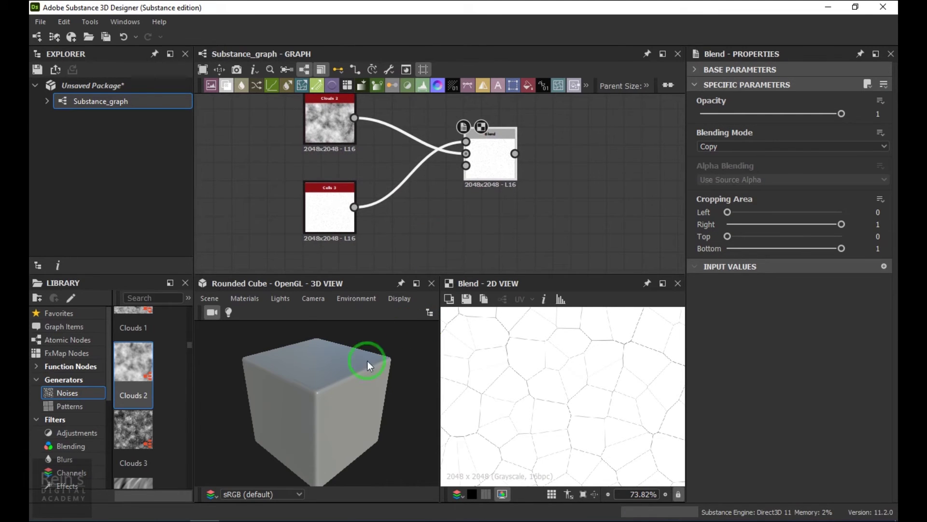
scroll(164, 395, "up", 5)
left_click_drag(161, 395, 466, 153)
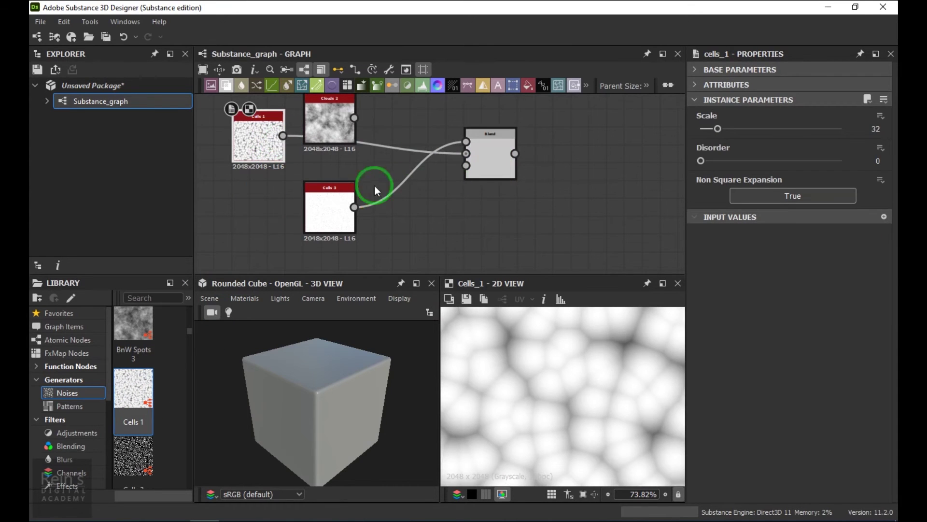
Connect Clouds 2 to Blend's first input and delete the old Cells 3 node.
left_click_drag(355, 117, 454, 141)
left_click(347, 204)
key("Delete")
Move Cells 1 down and add a fresh, unconnected Cells 3 noise node.
left_click_drag(267, 150, 309, 223)
scroll(137, 423, "down", 3)
left_click_drag(135, 342, 390, 242)
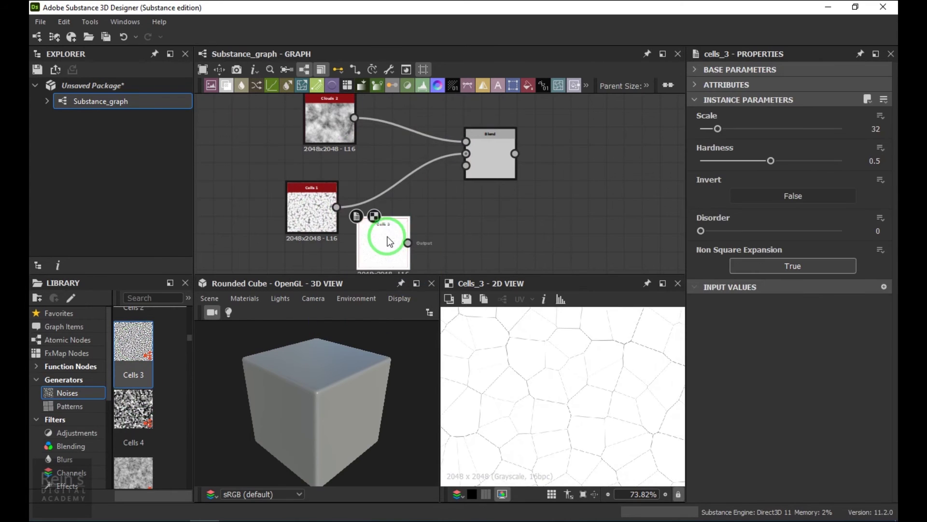
scroll(163, 398, "down", 5)
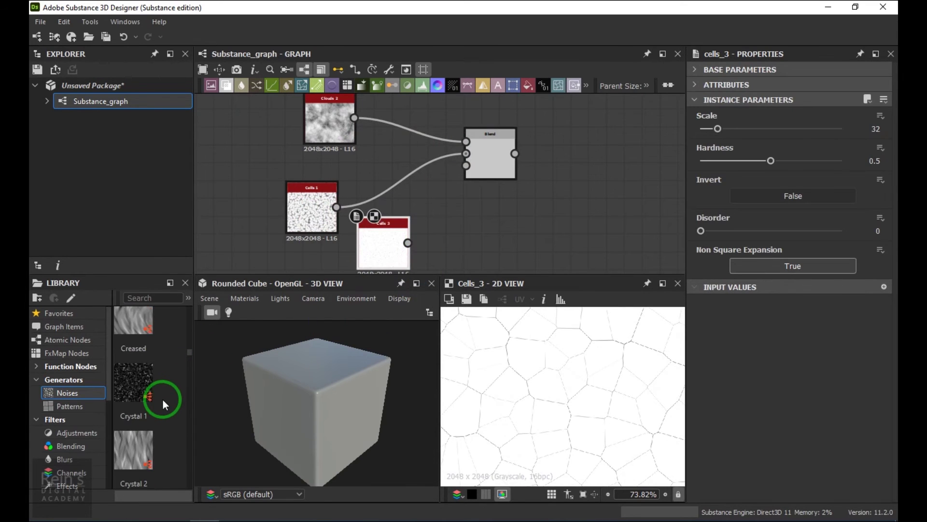
scroll(163, 399, "down", 10)
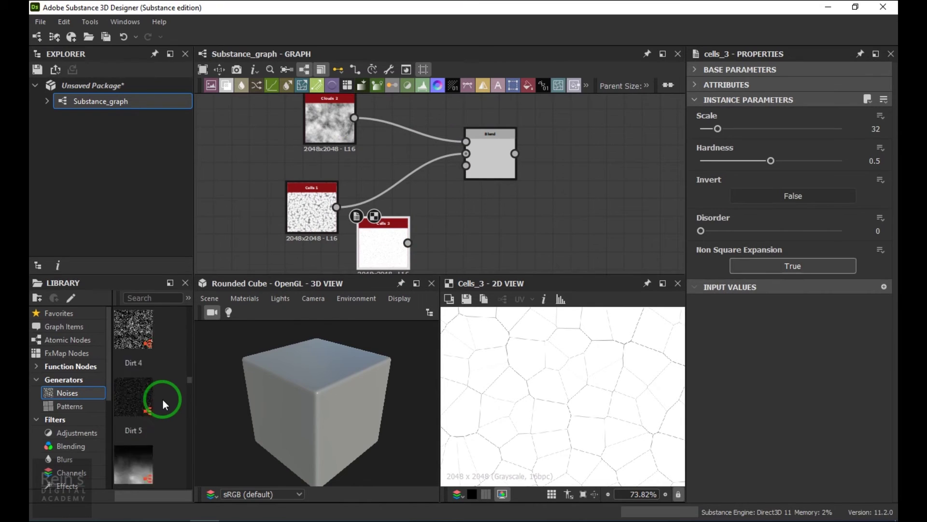
scroll(163, 399, "down", 10)
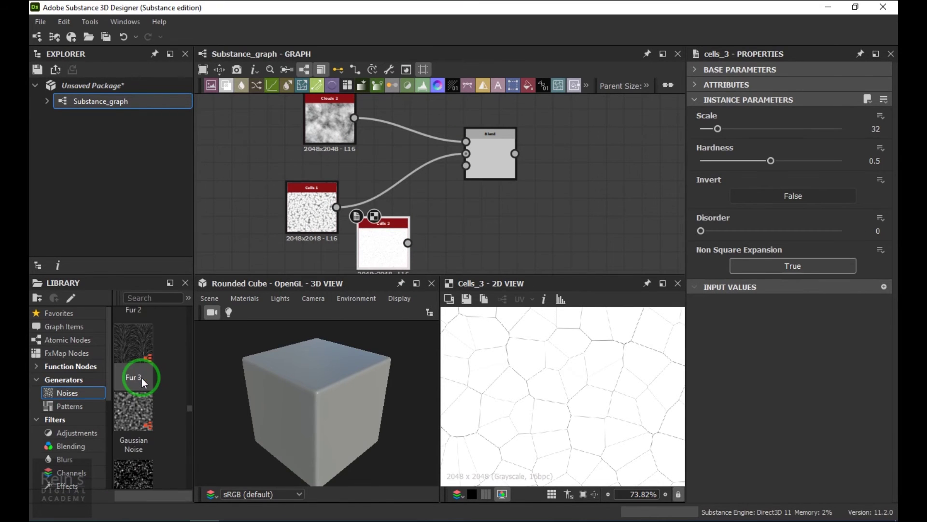
Add a Fur 3 noise node and delete both the Cells 3 and Cells 1 nodes.
left_click_drag(138, 342, 261, 137)
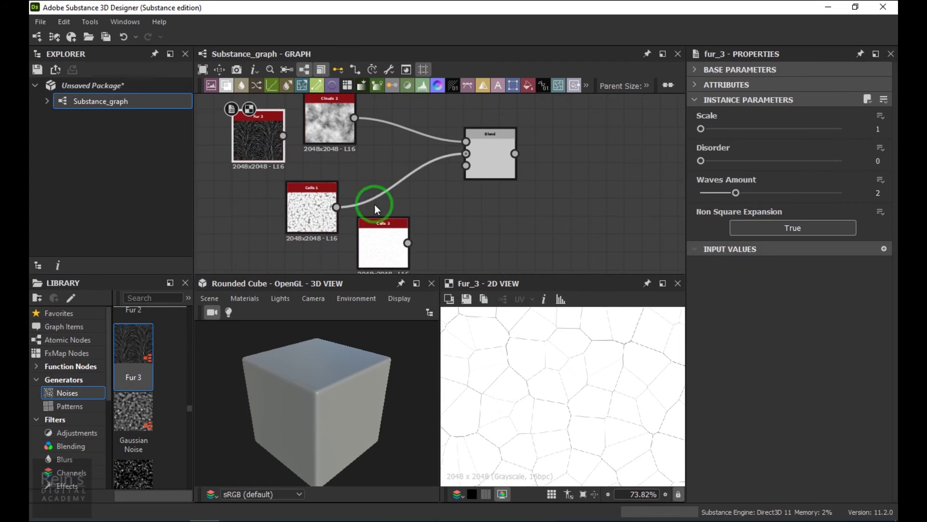
left_click(381, 238)
key("Delete")
left_click(312, 213)
key("Delete")
Wire Fur 3 into Blend's second input and preview the Blend result.
left_click_drag(275, 142, 465, 155)
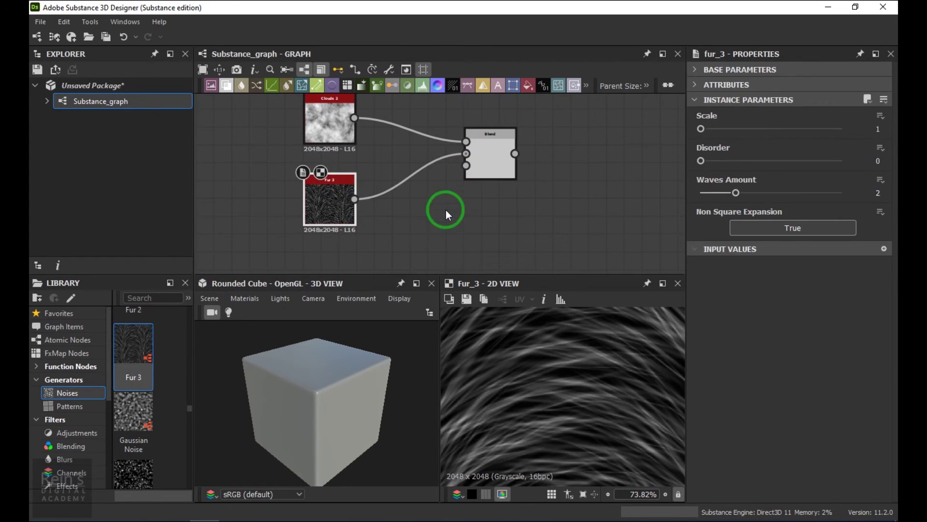
scroll(446, 204, "down", 3)
scroll(447, 205, "up", 3)
double_click(482, 171)
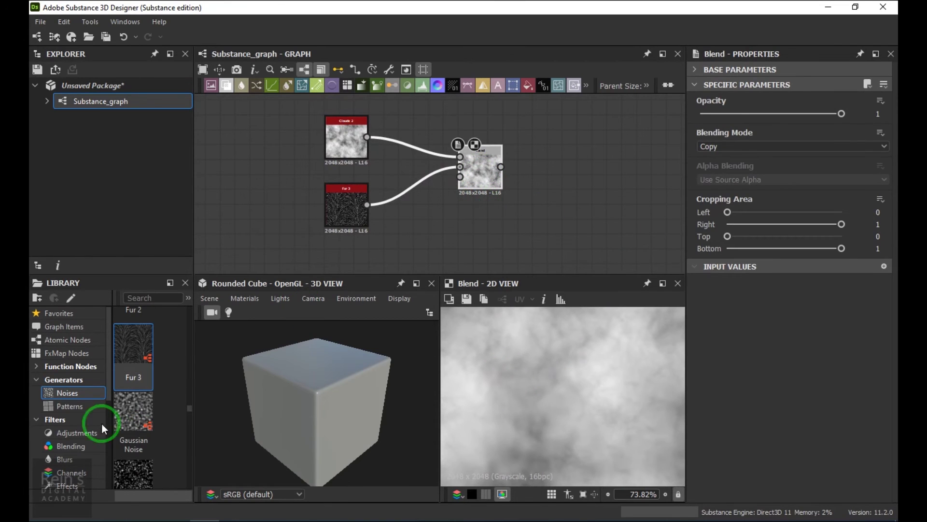
Add a Star pattern node and move Clouds 2, Fur 3 and Blend up to make room.
left_click(72, 406)
scroll(157, 414, "down", 5)
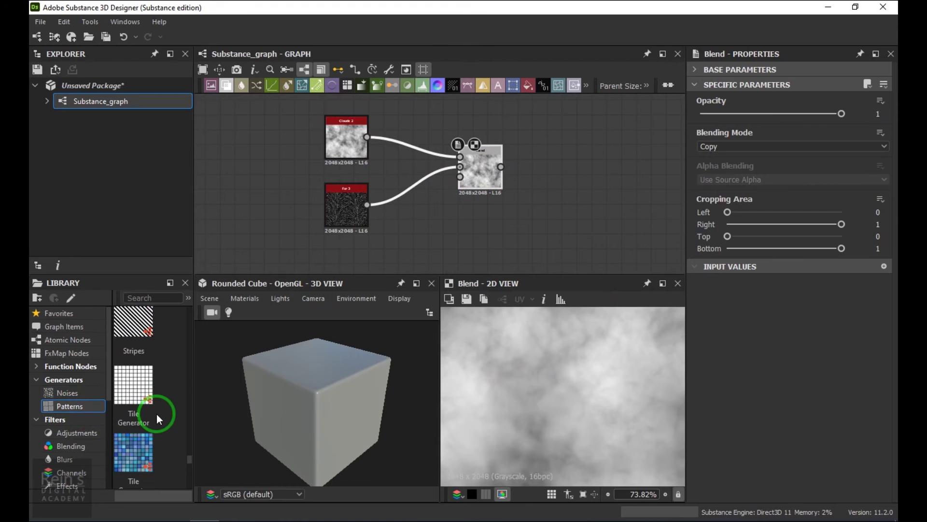
scroll(157, 413, "up", 3)
left_click_drag(154, 420, 366, 270)
left_click(382, 256)
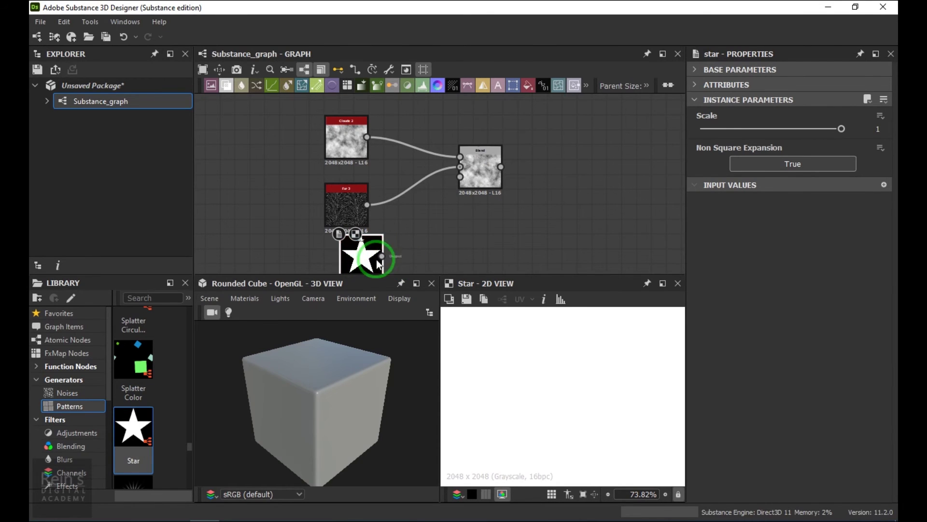
left_click_drag(347, 146, 346, 131)
left_click_drag(350, 200, 350, 177)
left_click_drag(495, 177, 495, 147)
Connect Star's output to Blend's Opacity input and preview the cloudy star over fur.
left_click(382, 256)
left_click_drag(425, 233, 469, 143)
left_click(469, 143)
double_click(487, 152)
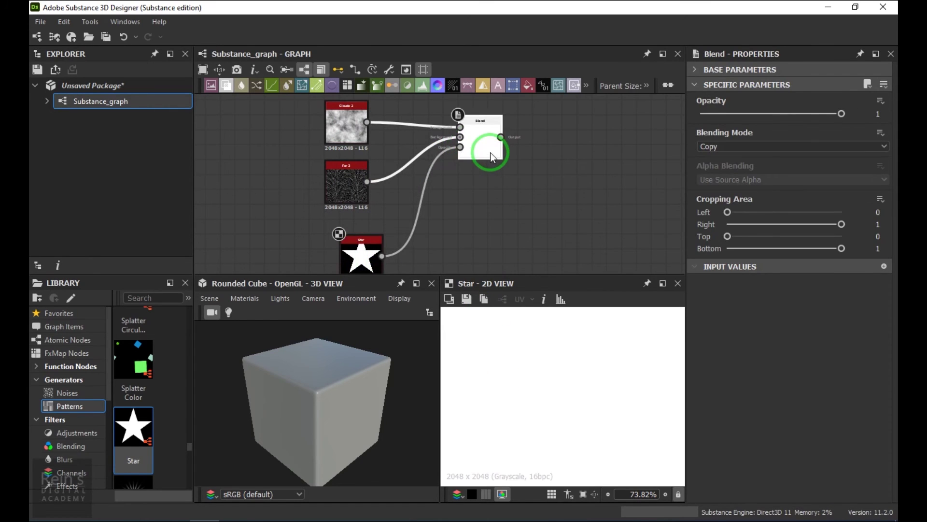
scroll(540, 396, "down", 5)
scroll(539, 396, "up", 1)
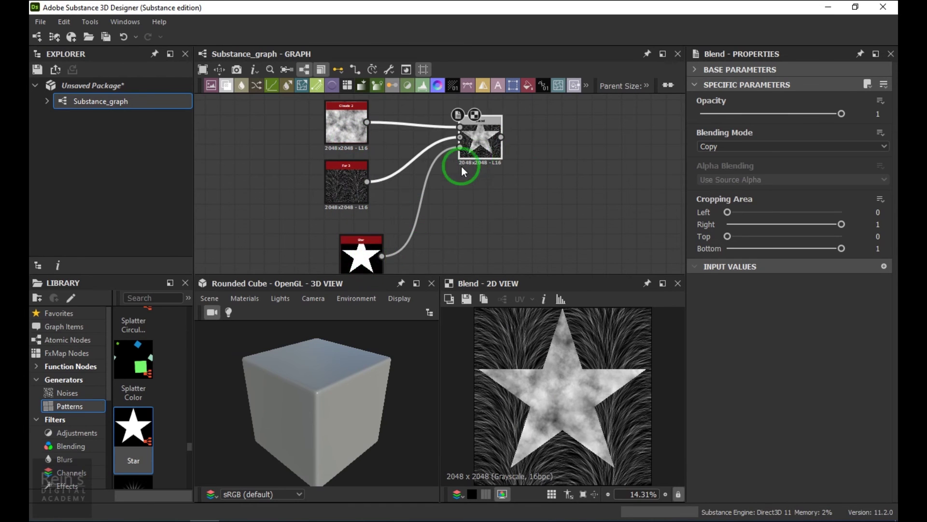
Drag the Blend Opacity slider down to 0, leaving only the fur texture.
scroll(461, 167, "up", 5)
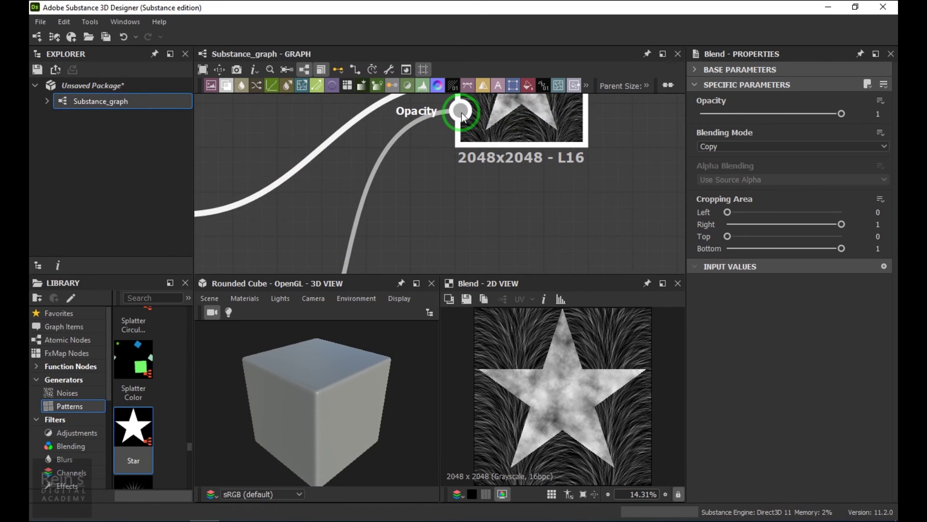
left_click_drag(823, 112, 871, 109)
Try the Add (Linear Dodge) blending mode and cycle through other blending modes.
left_click(755, 146)
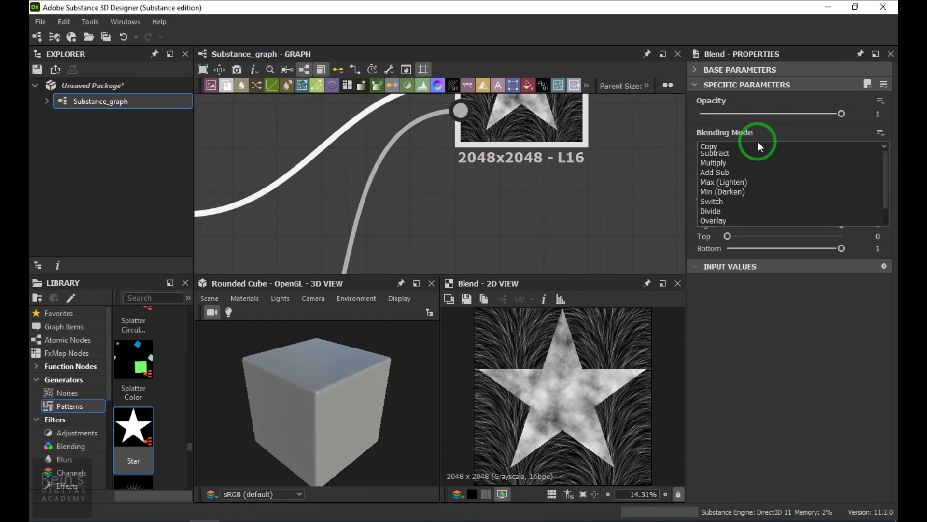
left_click(754, 163)
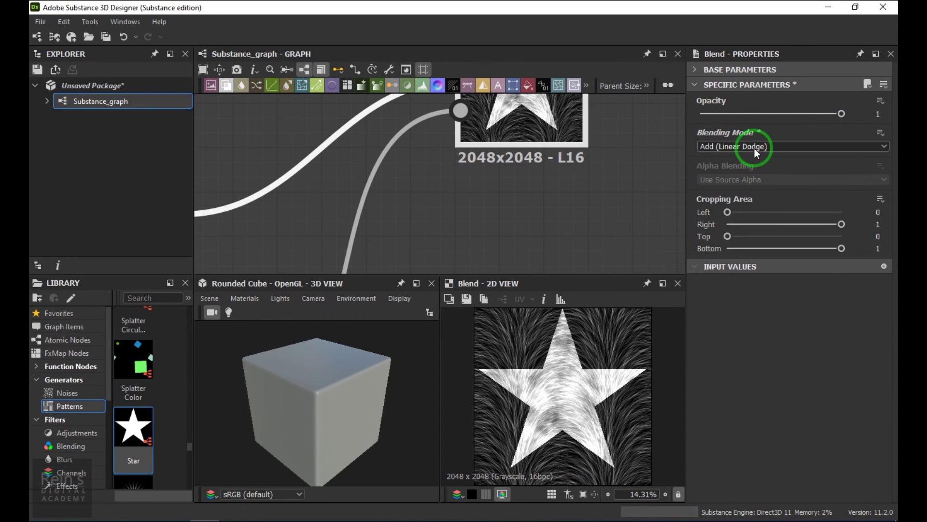
scroll(754, 148, "down", 1)
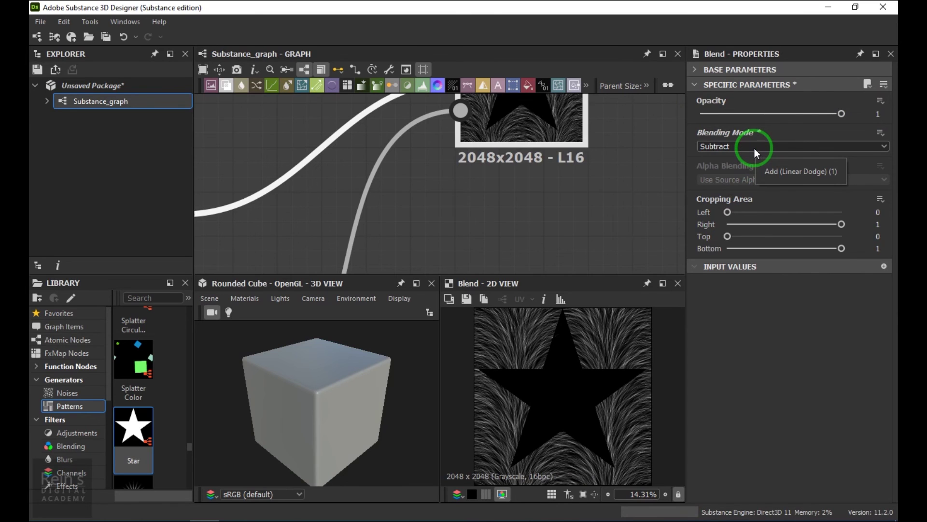
scroll(754, 149, "down", 1)
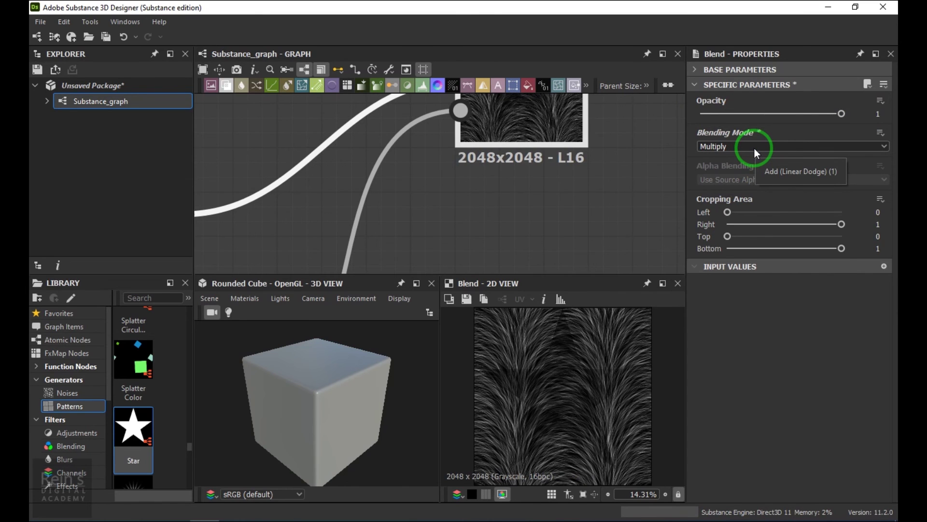
scroll(754, 149, "down", 1)
scroll(755, 147, "down", 1)
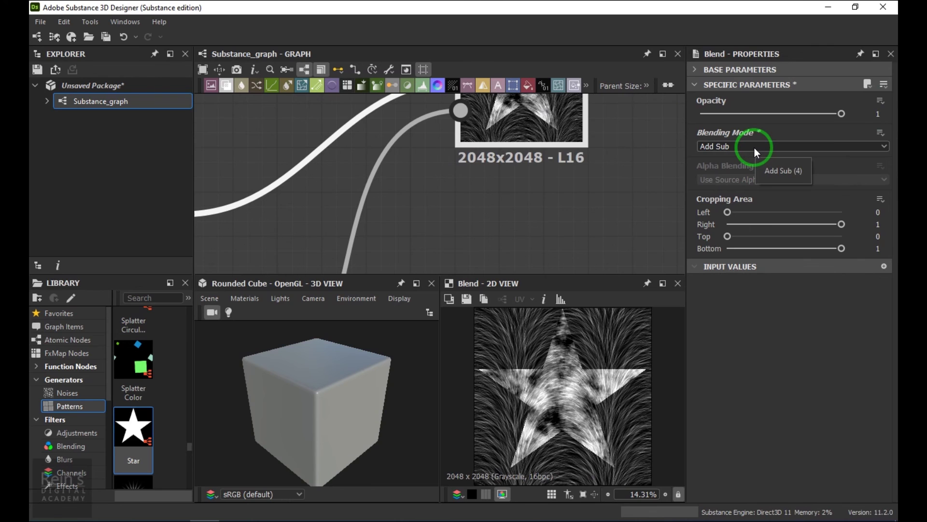
scroll(754, 147, "down", 1)
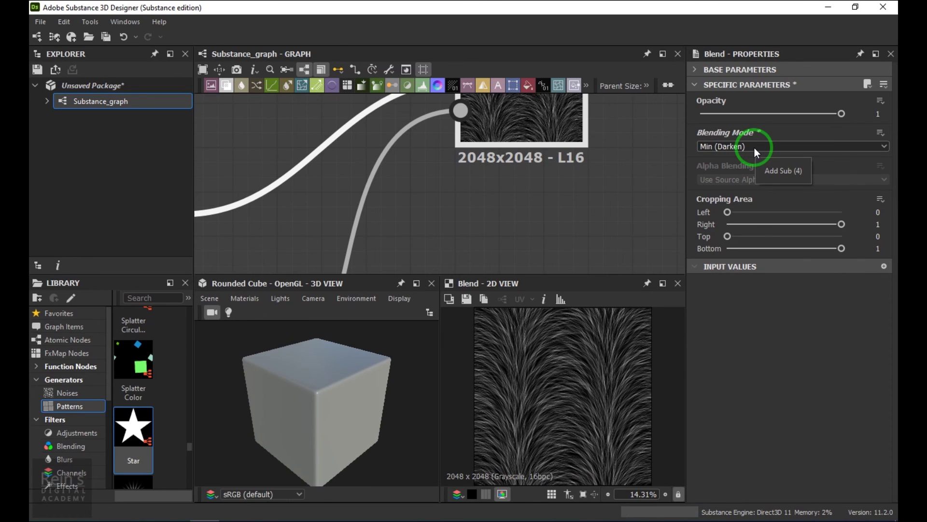
scroll(755, 148, "down", 1)
scroll(755, 148, "down", 1)
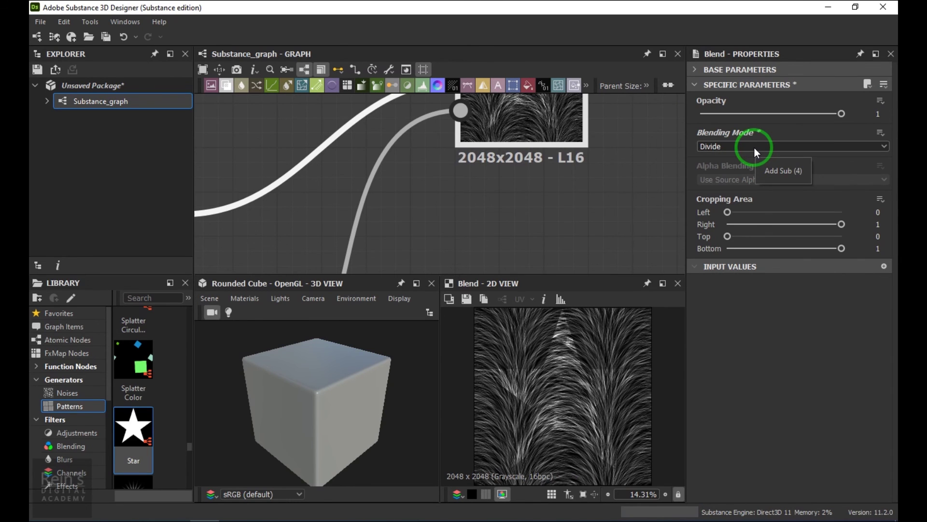
scroll(755, 148, "down", 1)
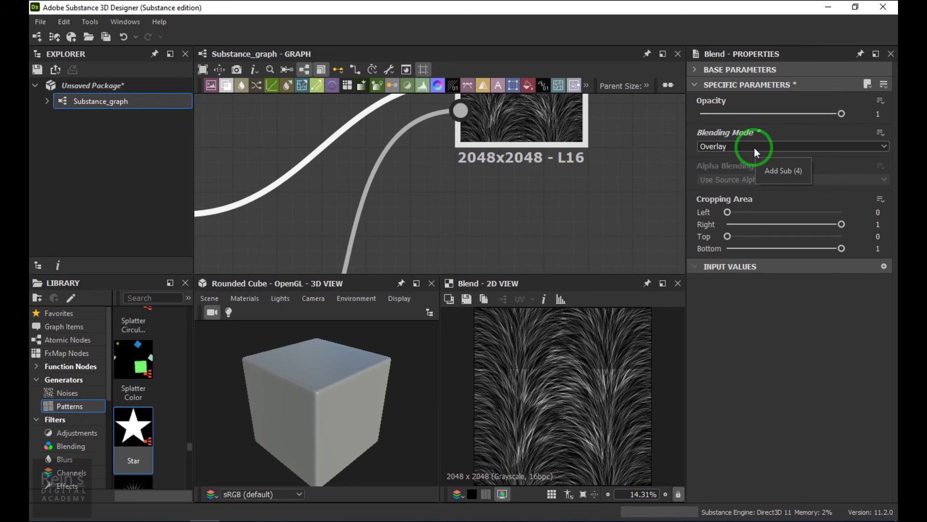
scroll(754, 147, "down", 1)
scroll(754, 147, "down", 1)
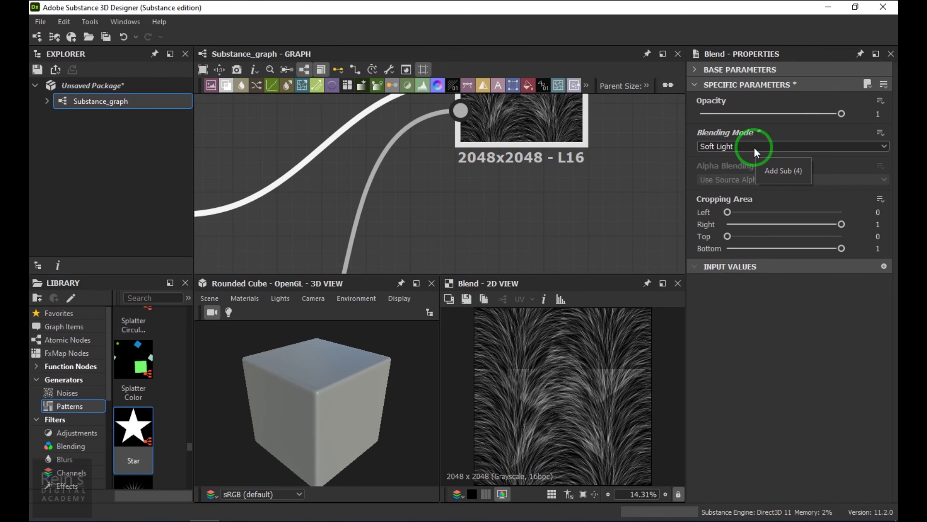
Set the Blend node's blending mode back to Copy.
left_click(755, 147)
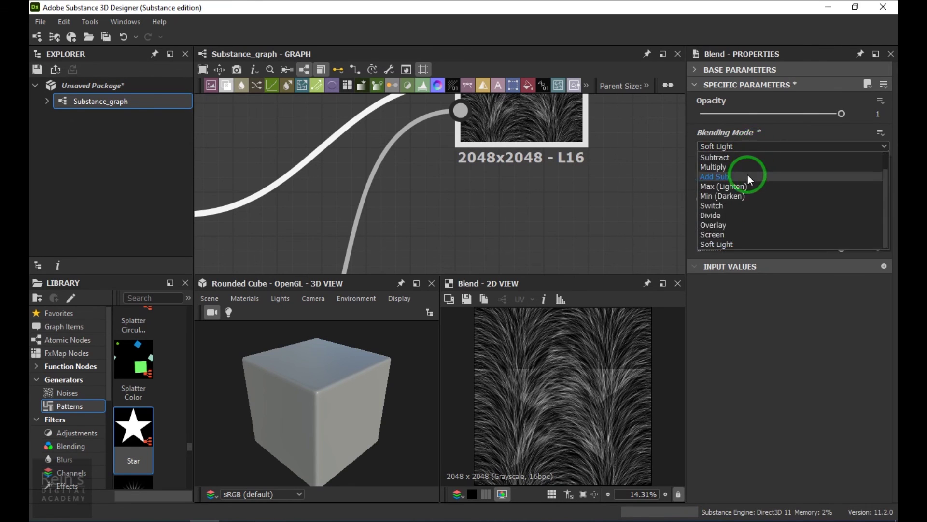
scroll(748, 175, "up", 1)
left_click(753, 158)
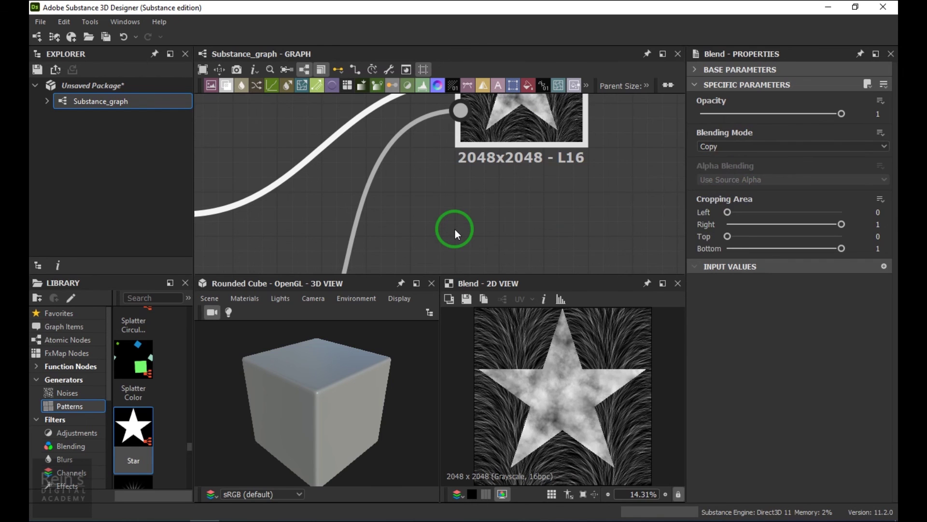
Zoom out and drag the Star and Blend nodes into line with Clouds 2 and Fur 3.
scroll(455, 230, "down", 5)
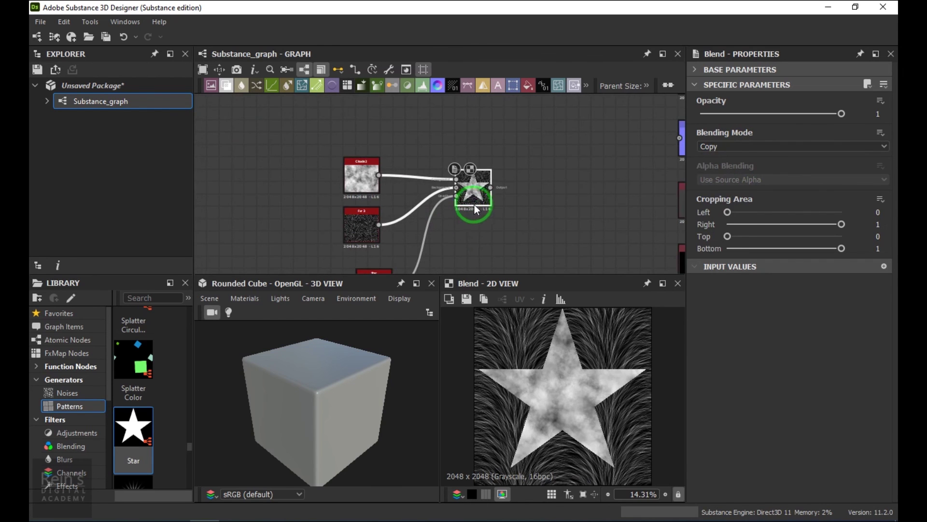
middle_click_drag(480, 223, 479, 175)
left_click_drag(479, 175, 479, 213)
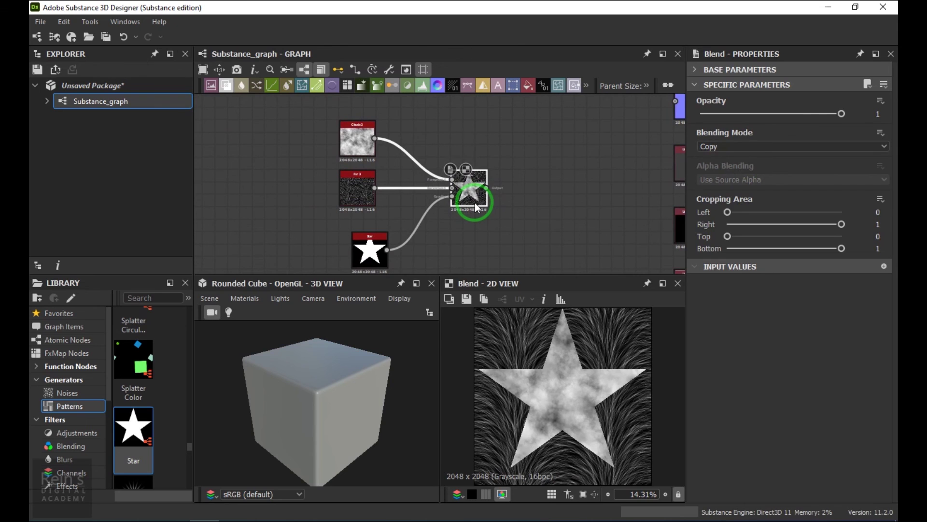
left_click(371, 253)
left_click_drag(370, 254, 359, 254)
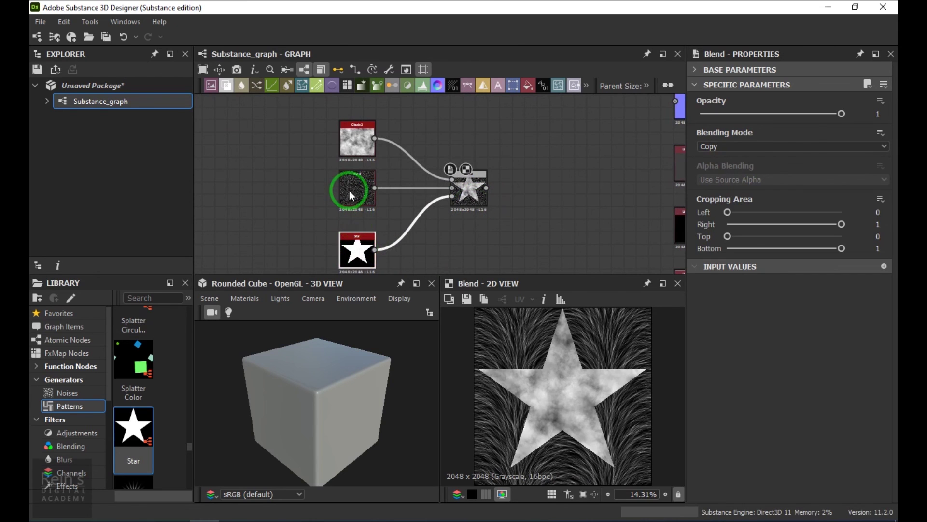
left_click(466, 195)
left_click_drag(465, 195, 460, 197)
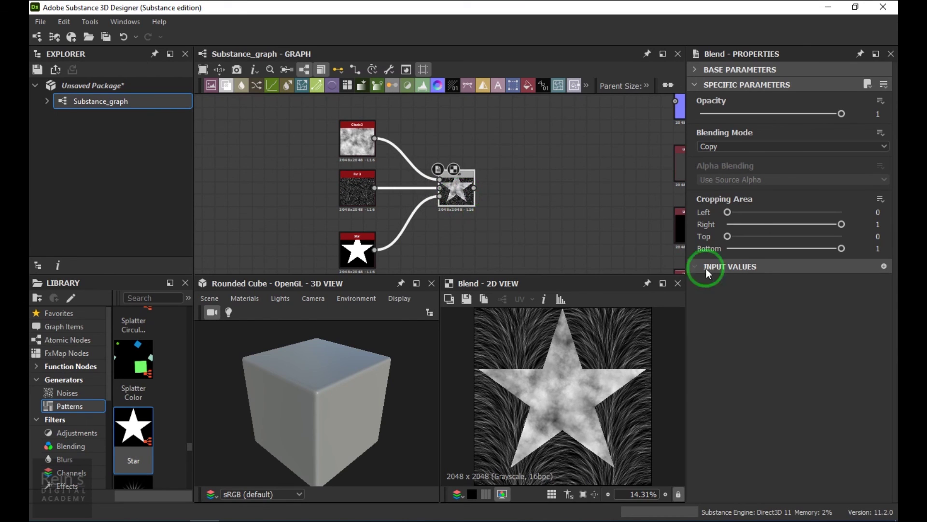
Adjust the Blend cropping sliders, refining to Left 0.22, Right 0.76, Top 0.28, Bottom 0.56.
scroll(494, 209, "up", 5)
middle_click_drag(494, 208, 598, 254)
left_click(727, 213)
mouse_move(730, 212)
left_mouse_down()
mouse_move(762, 213)
mouse_move(729, 213)
mouse_move(741, 214)
left_mouse_up()
mouse_move(841, 225)
left_mouse_down()
mouse_move(832, 233)
mouse_move(826, 226)
left_mouse_up()
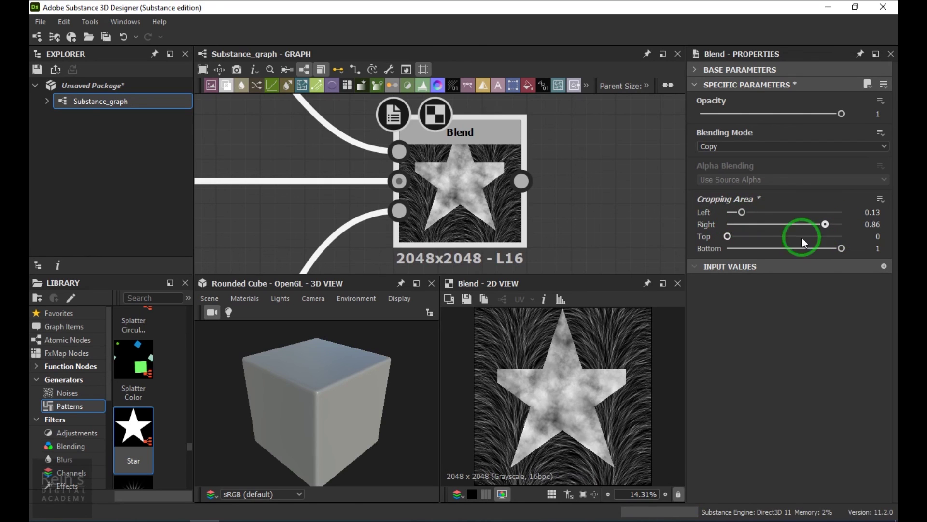
left_click_drag(728, 236, 753, 236)
left_click_drag(838, 250, 811, 252)
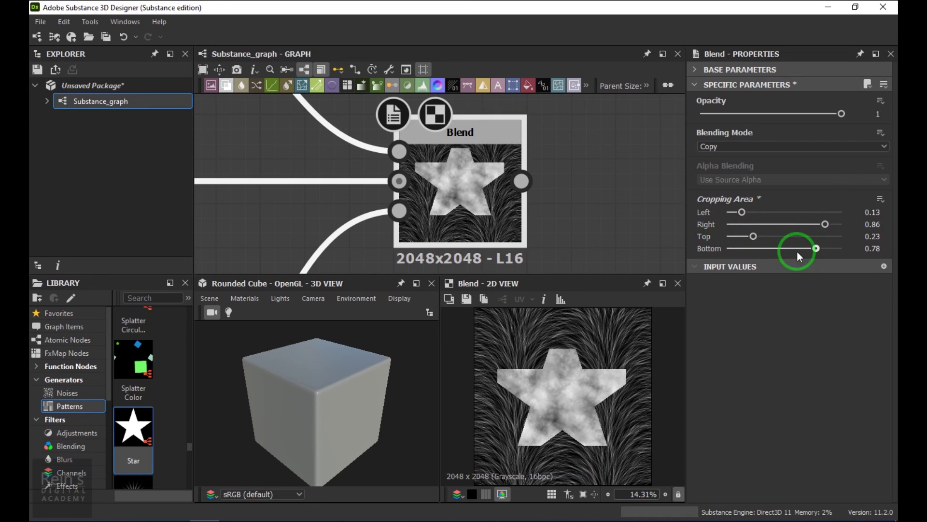
left_click_drag(740, 213, 752, 212)
left_click_drag(818, 224, 761, 235)
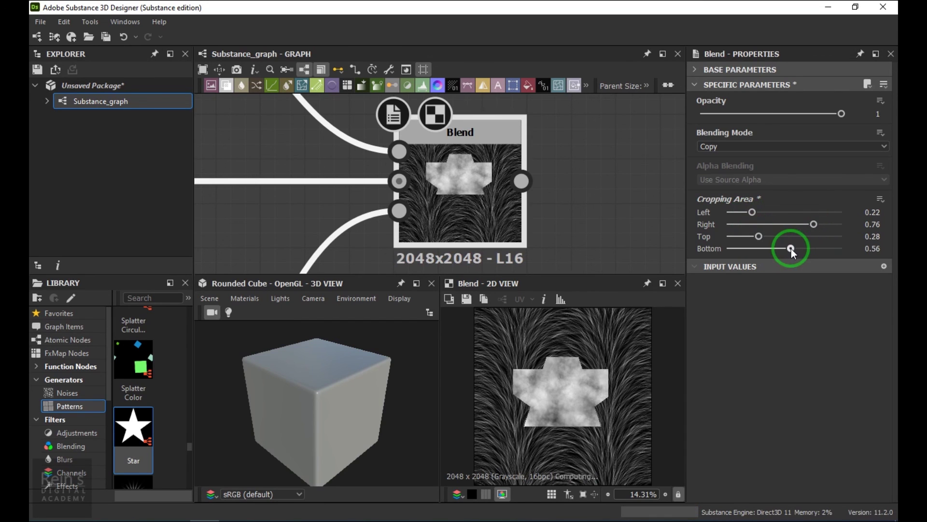